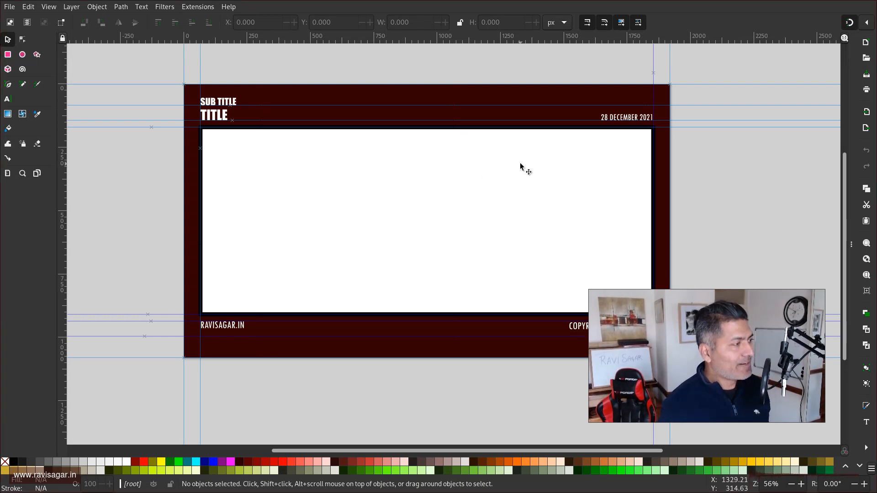
Step: Review the guide settings in the document properties, toggling guide visibility off and back on, and hide the dialog
{"action": "left_click_drag", "start_coordinate": [515, 165], "coordinate": [441, 167]}
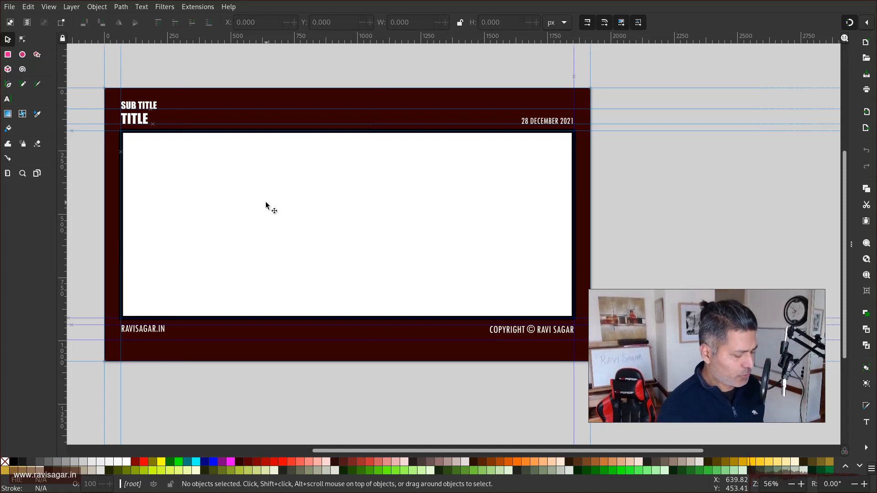
{"action": "key", "text": "ctrl+shift+d"}
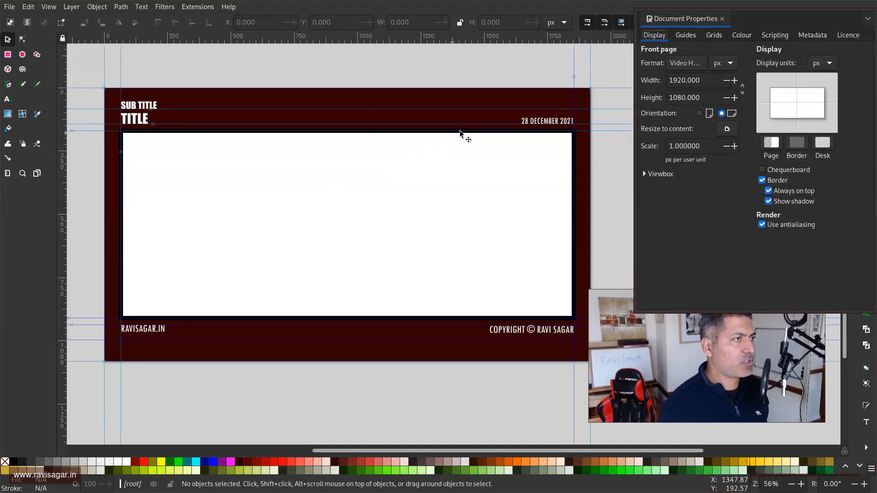
{"action": "left_click", "coordinate": [693, 35]}
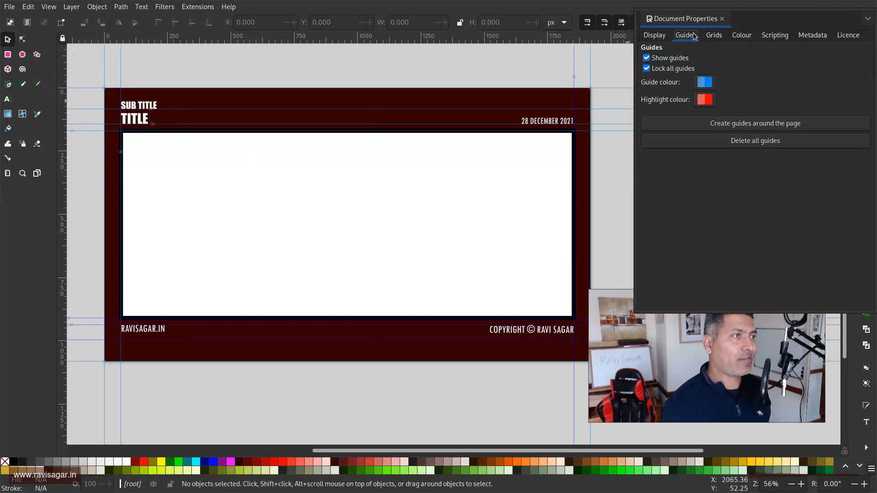
{"action": "left_click", "coordinate": [668, 58]}
{"action": "left_click", "coordinate": [668, 58]}
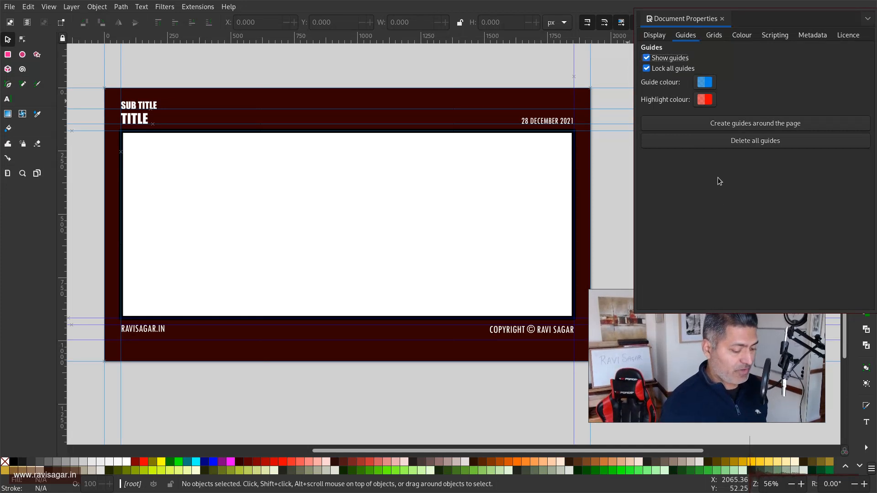
{"action": "key", "text": "F12"}
{"action": "key", "text": "F12"}
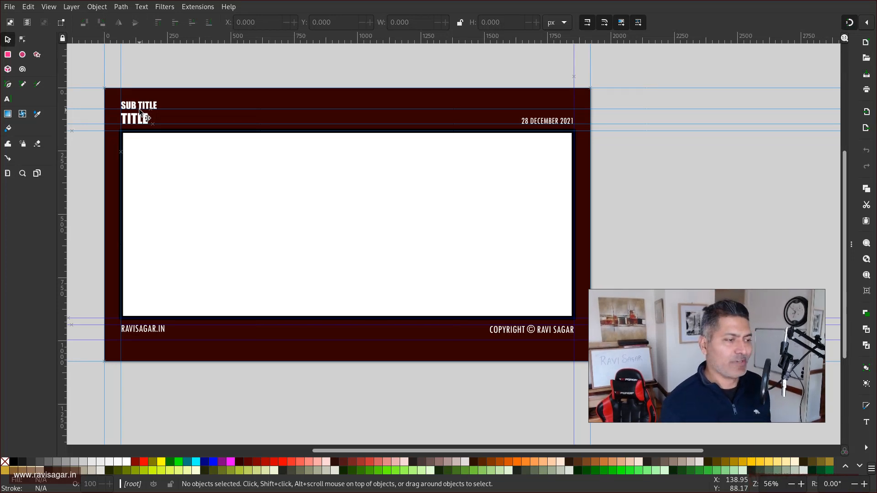
Step: Inspect the fields for saving the current document as a template and close the dialog without saving
{"action": "left_click", "coordinate": [11, 8]}
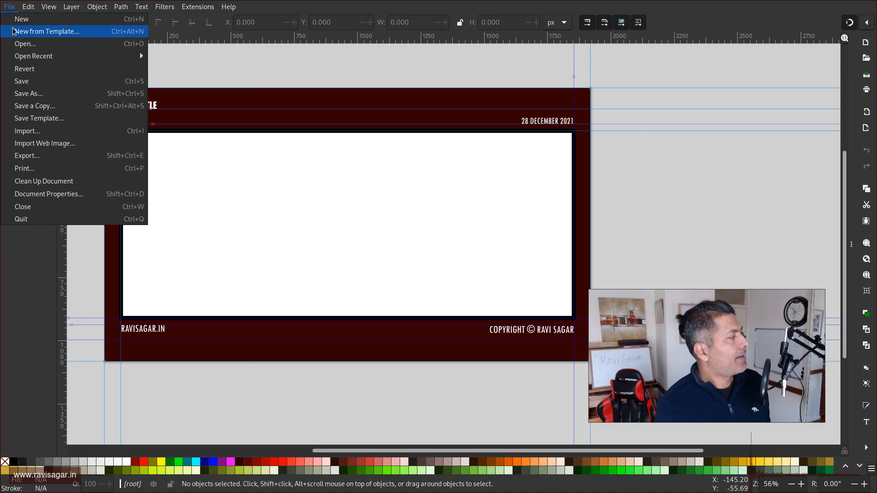
{"action": "left_click", "coordinate": [64, 121]}
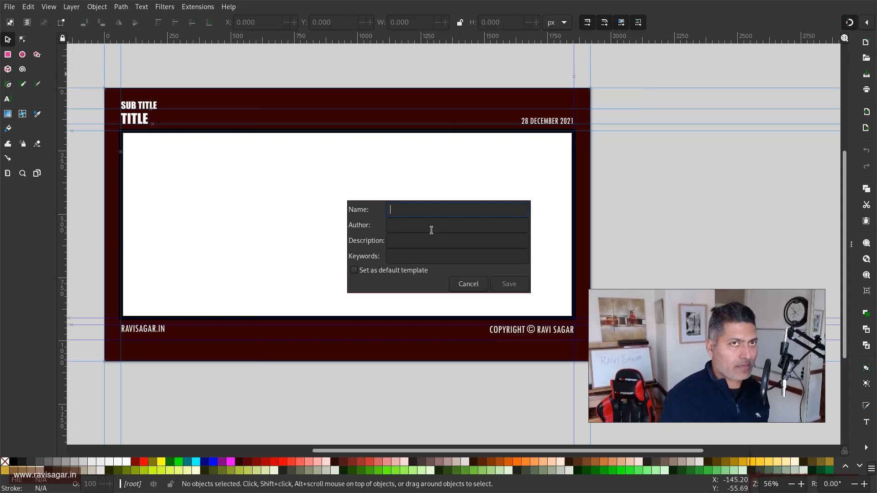
{"action": "left_click", "coordinate": [470, 284]}
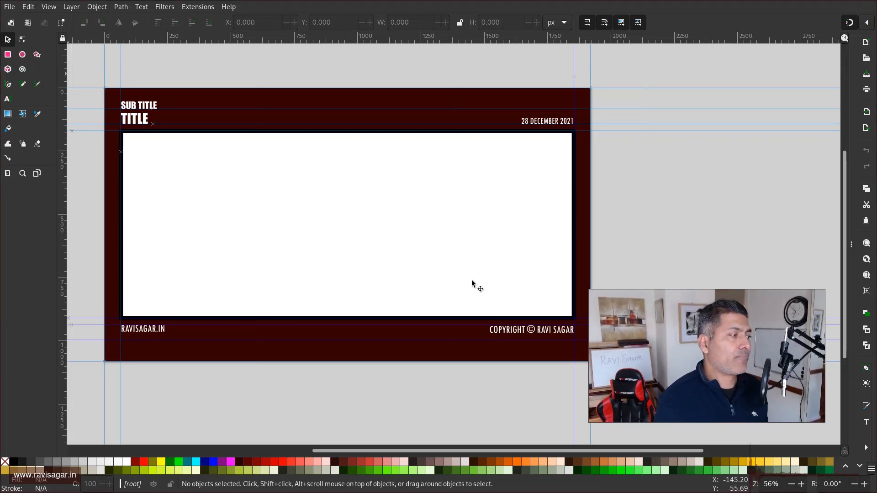
Step: Create a new document from the ravi-comic-template-1920x1080 template
{"action": "left_click", "coordinate": [10, 7]}
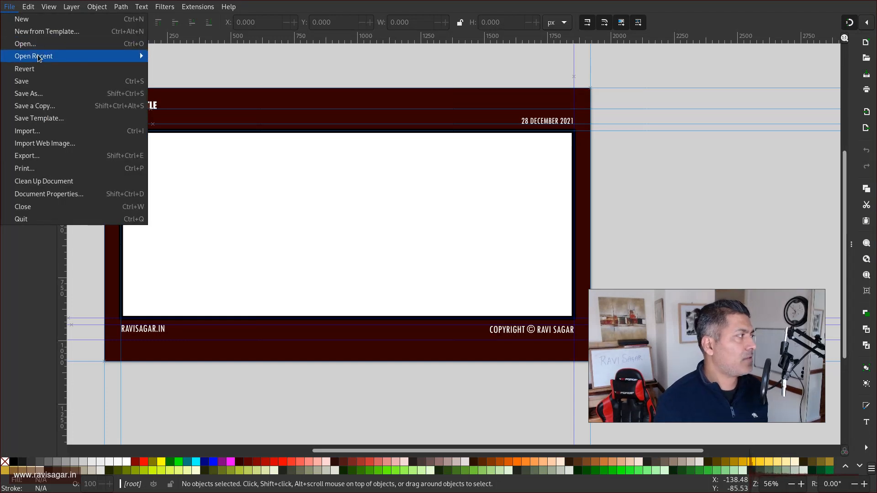
{"action": "left_click", "coordinate": [43, 31]}
{"action": "scroll", "coordinate": [86, 94], "scroll_direction": "down", "scroll_amount": 3}
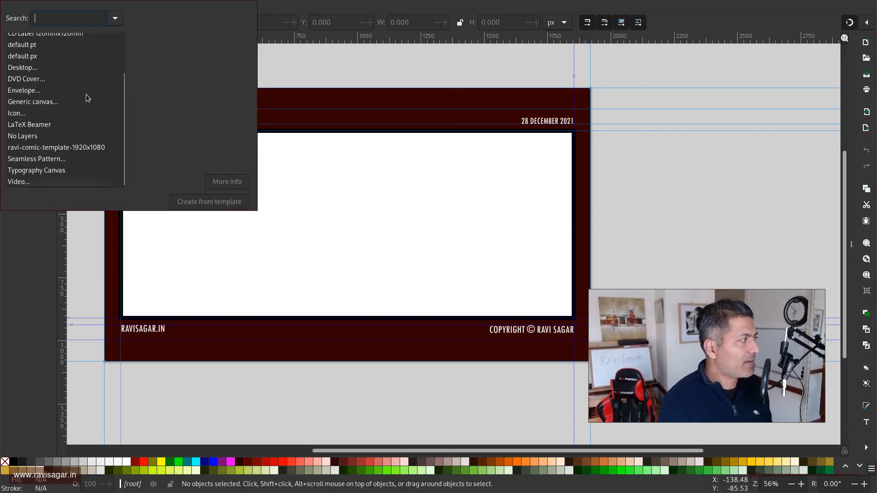
{"action": "left_click", "coordinate": [59, 147]}
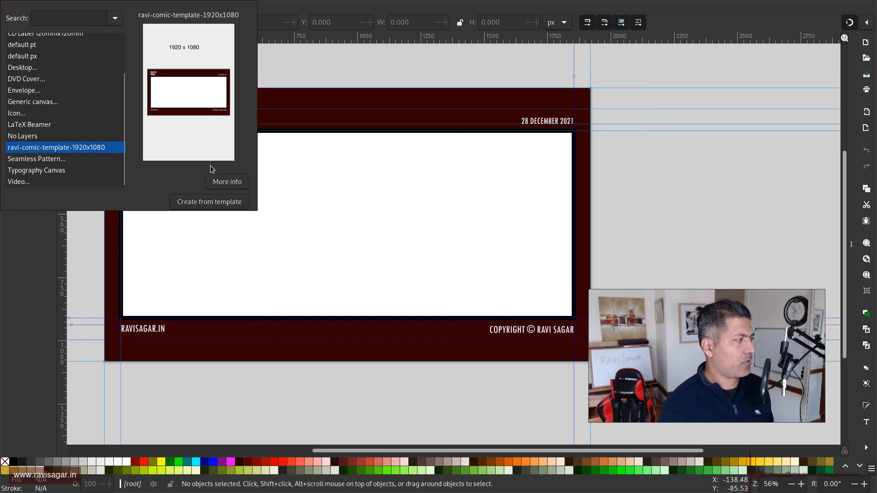
{"action": "left_click", "coordinate": [226, 202]}
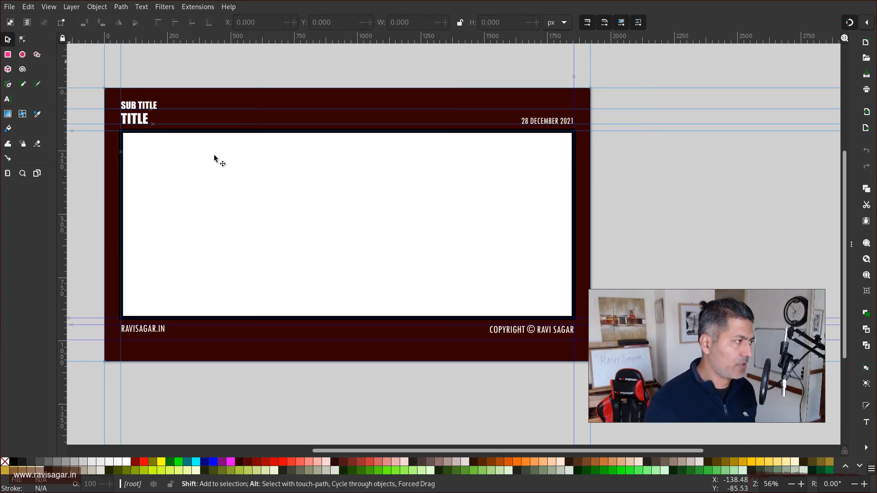
Step: Open a terminal, enter ls ~/.config/inkscape/ without running it, and enlarge the terminal text
{"action": "key", "text": "super+Return"}
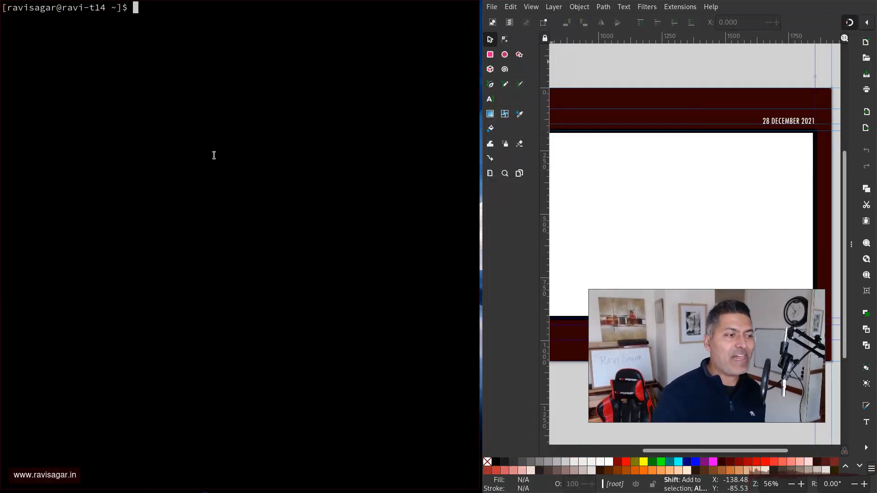
{"action": "type", "text": "ls ~/"}
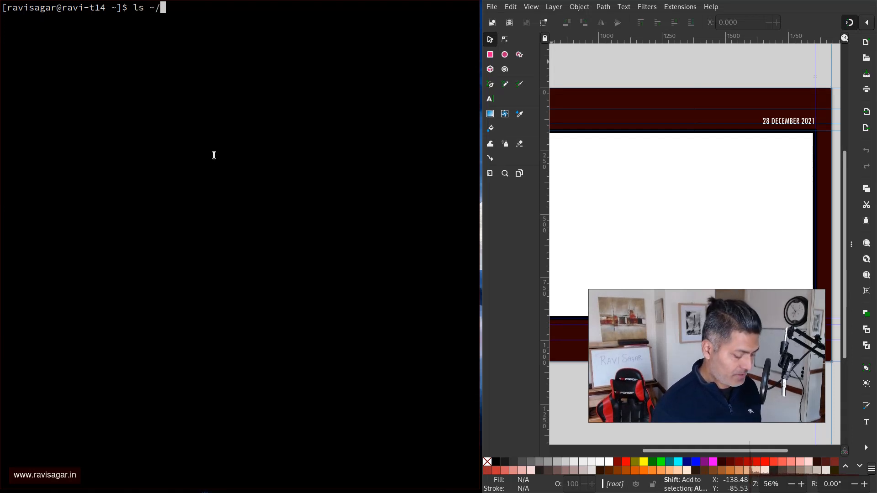
{"action": "type", "text": ".config"}
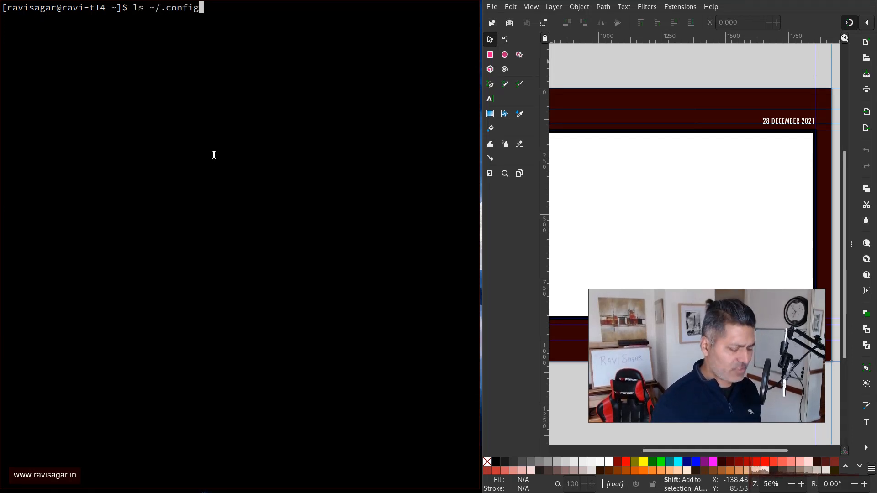
{"action": "type", "text": "/in"}
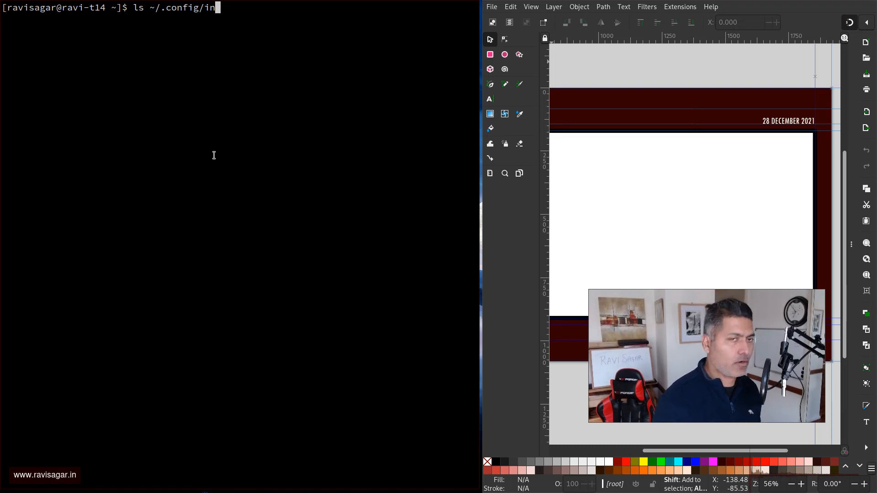
{"action": "type", "text": "k"}
{"action": "key", "text": "Tab"}
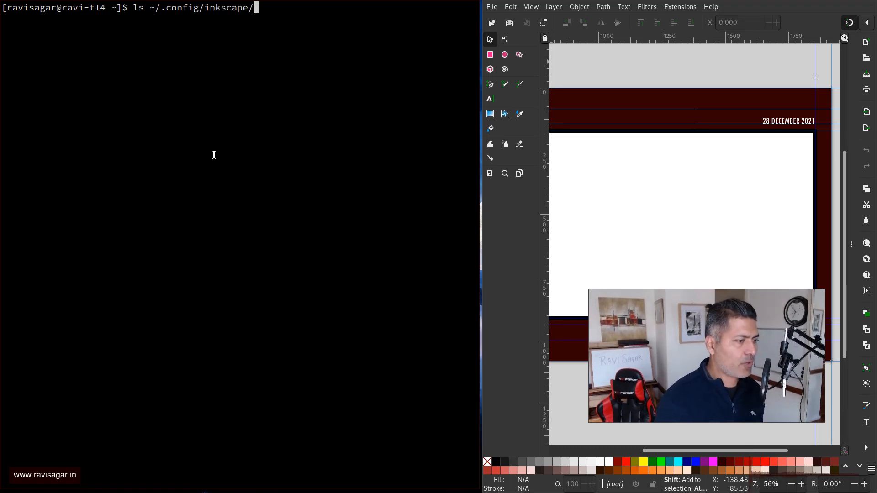
{"action": "key", "text": "ctrl+plus"}
{"action": "key", "text": "ctrl+plus"}
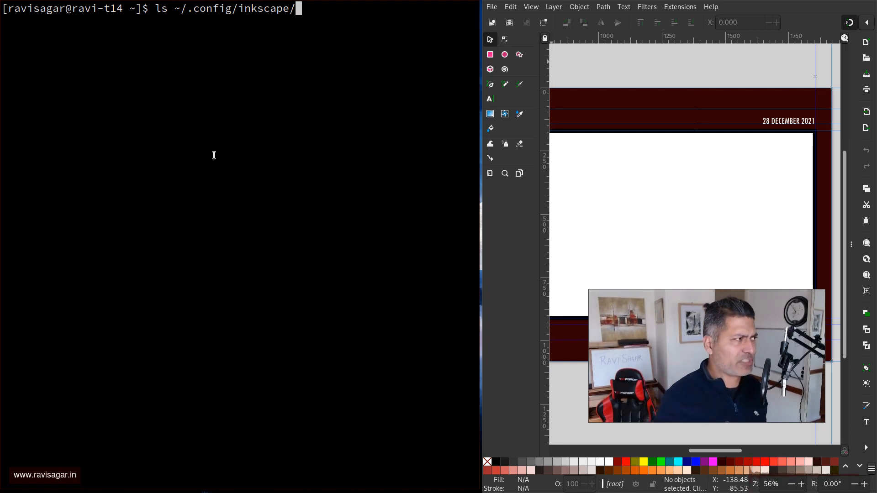
Step: Shorten the path to ~/.config/, list its possible completions, and clear the terminal screen
{"action": "key", "text": "BackSpace"}
{"action": "key", "text": "BackSpace"}
{"action": "key", "text": "BackSpace"}
{"action": "key", "text": "BackSpace"}
{"action": "key", "text": "BackSpace"}
{"action": "key", "text": "BackSpace"}
{"action": "key", "text": "BackSpace"}
{"action": "key", "text": "BackSpace"}
{"action": "key", "text": "BackSpace"}
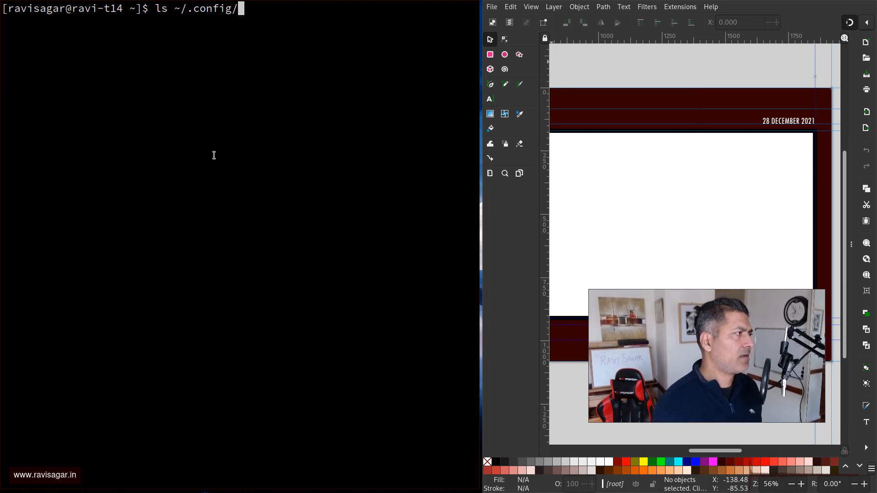
{"action": "key", "text": "Tab"}
{"action": "key", "text": "Tab"}
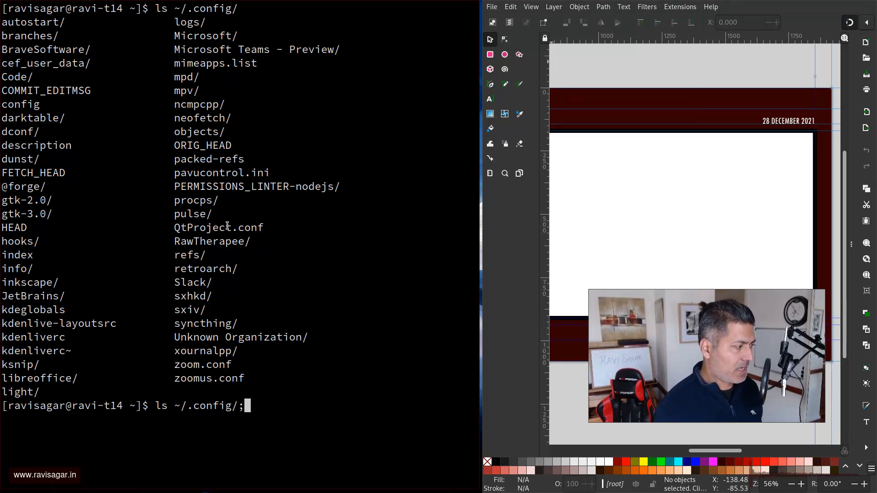
{"action": "key", "text": "ctrl+l"}
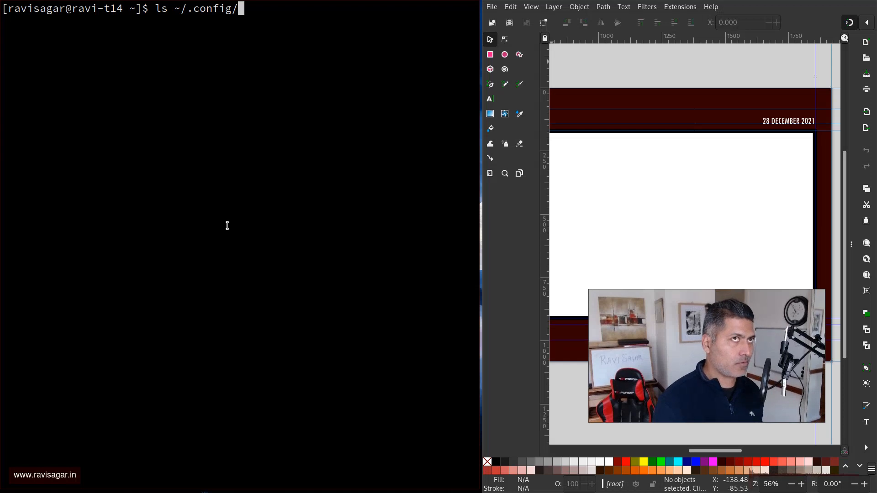
Step: Extend the ls command's path to ~/.config/inkscape/templates/ravi-comic-template-1920x1080.svg
{"action": "type", "text": "ink"}
{"action": "key", "text": "Tab"}
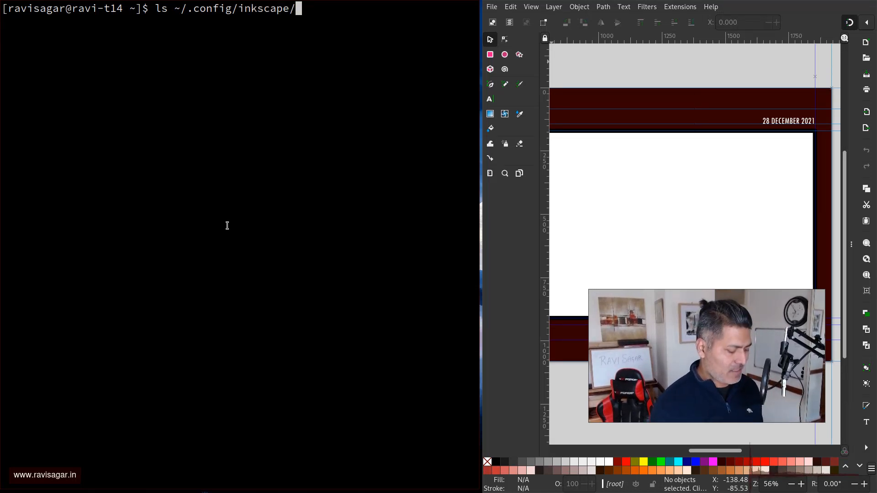
{"action": "type", "text": "tem"}
{"action": "key", "text": "Tab"}
{"action": "key", "text": "Tab"}
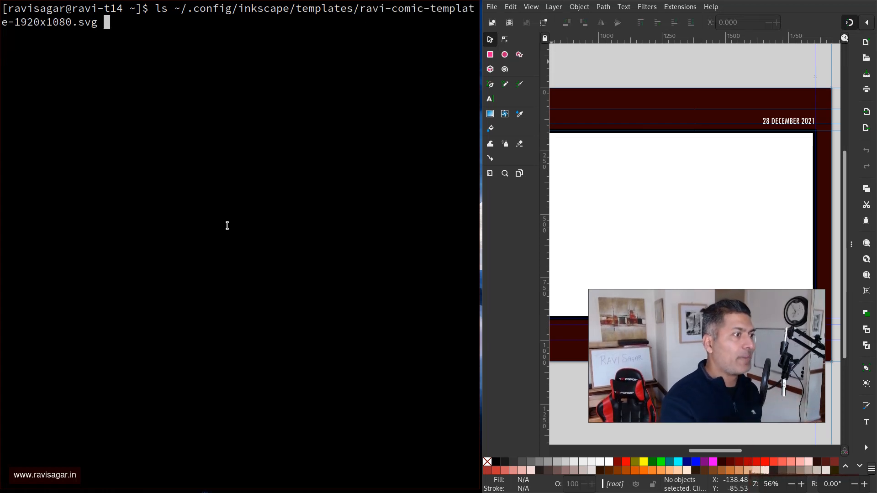
Step: Replace ls with sxiv in the command to view the template SVG, and close the image viewer
{"action": "key", "text": "ctrl+a"}
{"action": "key", "text": "Right"}
{"action": "key", "text": "Right"}
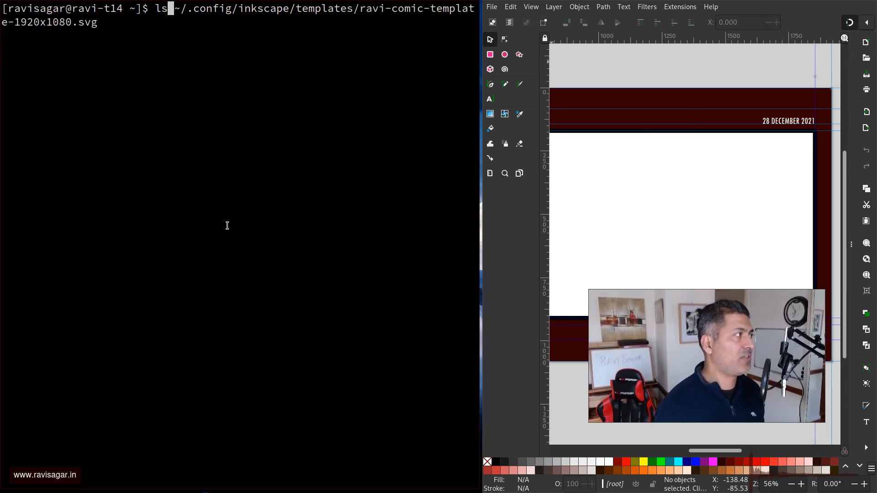
{"action": "key", "text": "BackSpace"}
{"action": "key", "text": "BackSpace"}
{"action": "type", "text": "sxiv"}
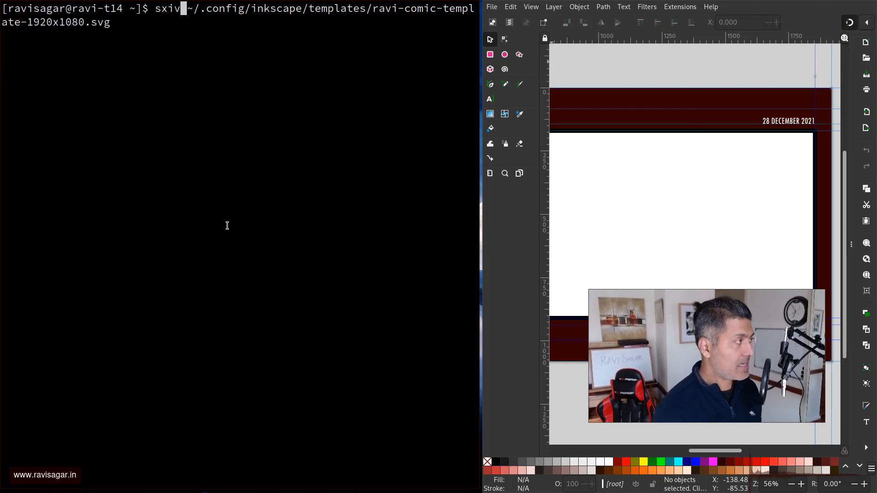
{"action": "key", "text": "Return"}
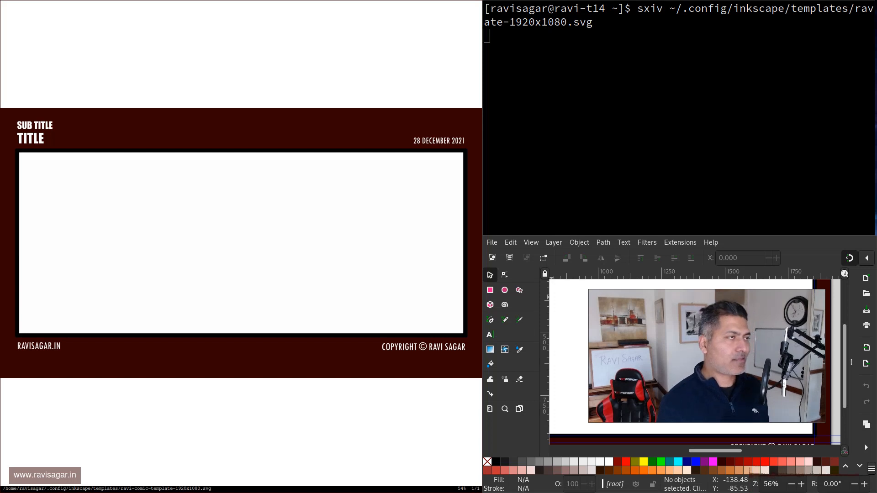
{"action": "key", "text": "q"}
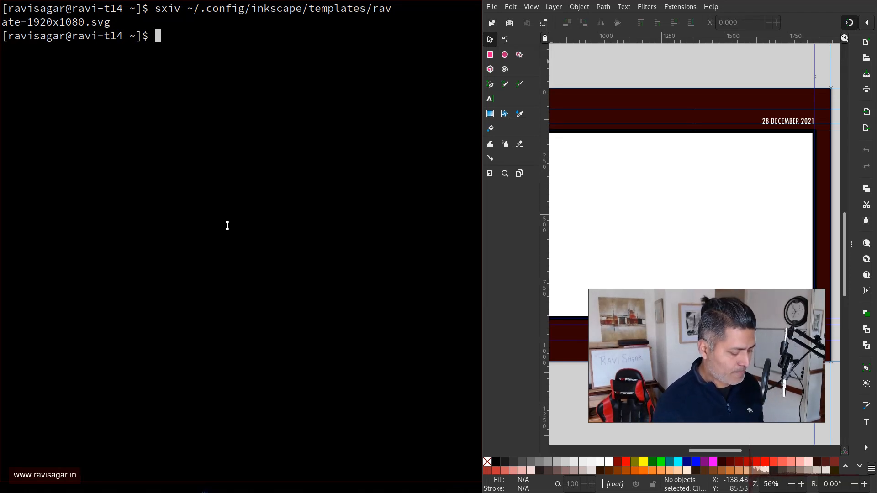
Step: Check the configuration repository for uncommitted changes with cfg status
{"action": "type", "text": "cfg"}
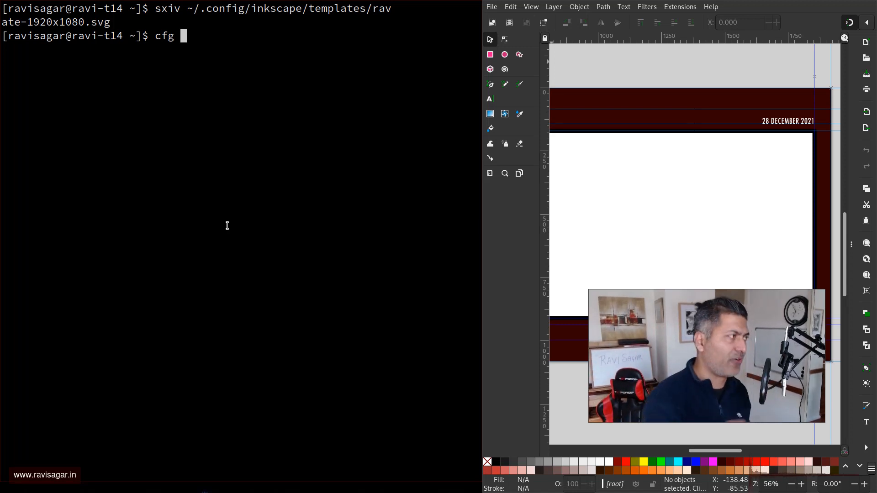
{"action": "type", "text": "status"}
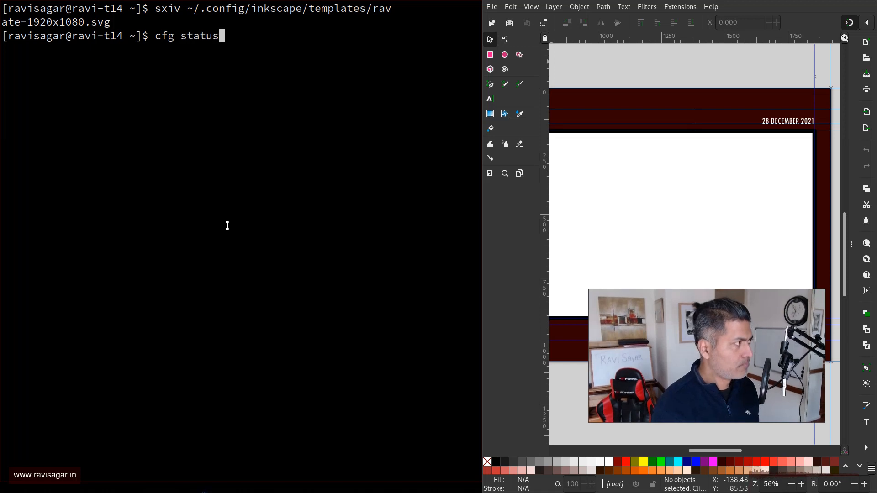
{"action": "key", "text": "Return"}
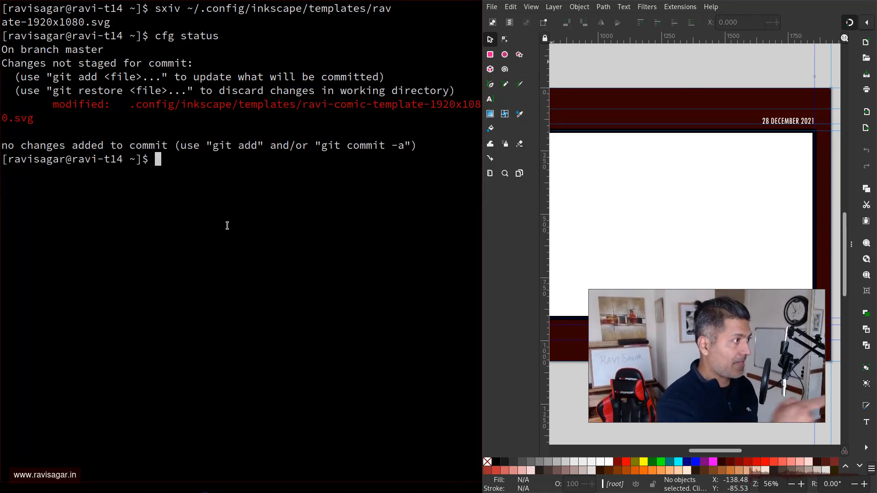
{"action": "type", "text": "cfg c"}
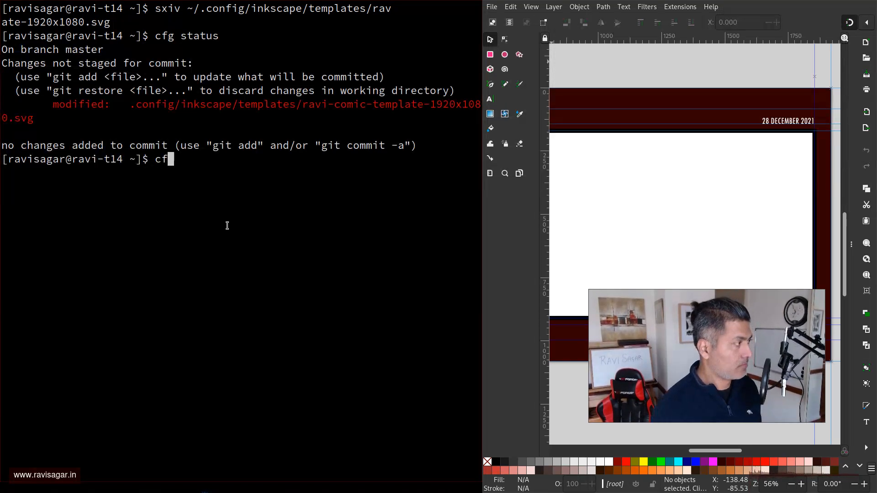
{"action": "type", "text": "ommit"}
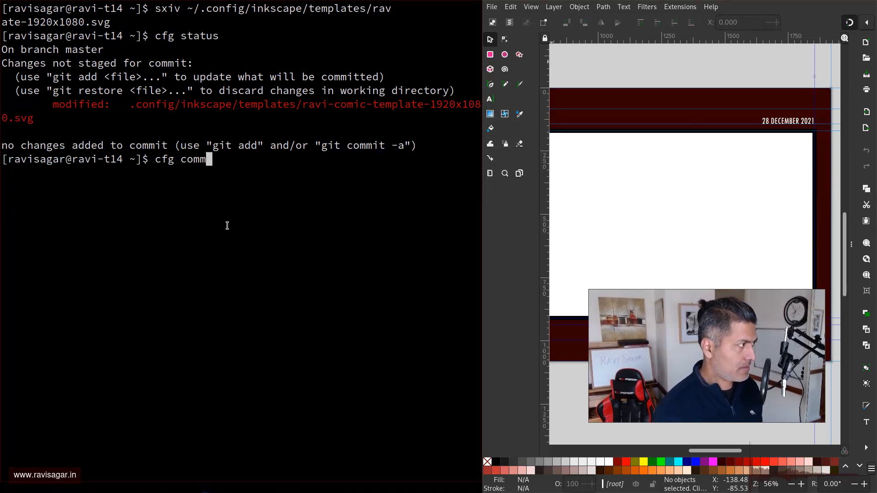
{"action": "key", "text": "BackSpace"}
{"action": "key", "text": "BackSpace"}
{"action": "key", "text": "BackSpace"}
{"action": "key", "text": "BackSpace"}
{"action": "key", "text": "BackSpace"}
{"action": "key", "text": "BackSpace"}
{"action": "key", "text": "BackSpace"}
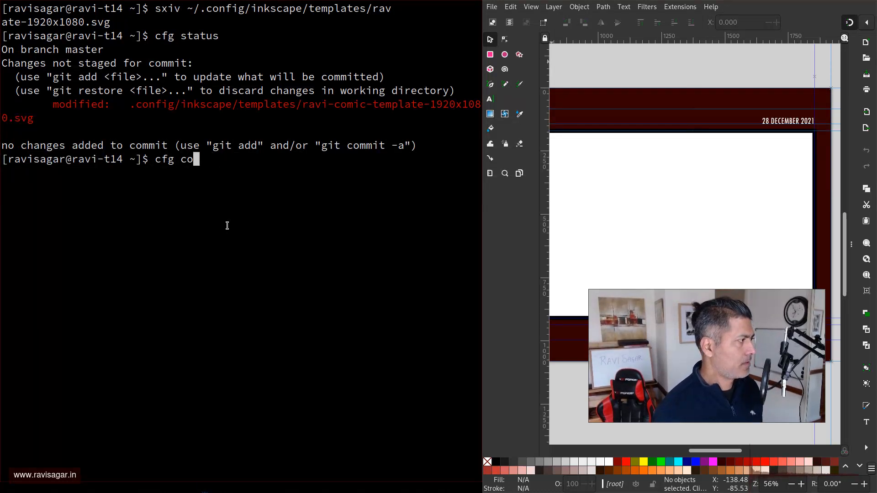
Step: Stage .config/inkscape/templates/ravi-comic-template-1920x1080.svg with cfg add, and recheck the repository with cfg status
{"action": "type", "text": "add "}
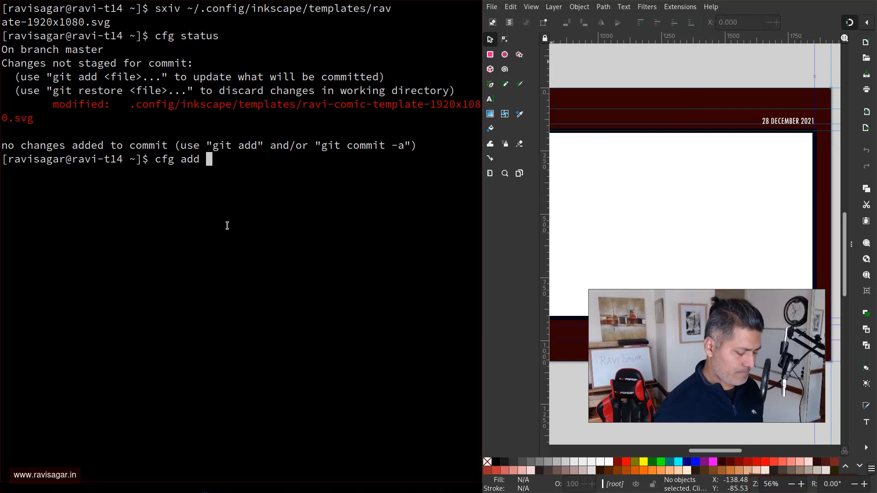
{"action": "type", "text": ".configin"}
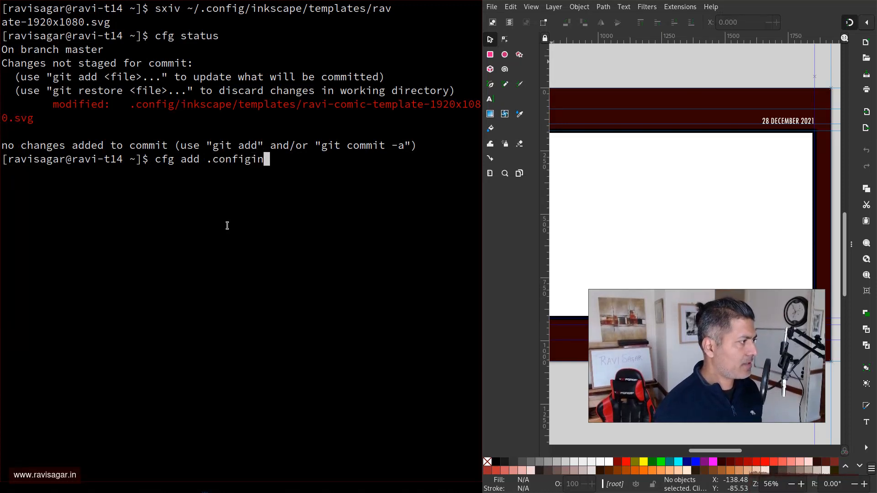
{"action": "key", "text": "BackSpace"}
{"action": "type", "text": "/"}
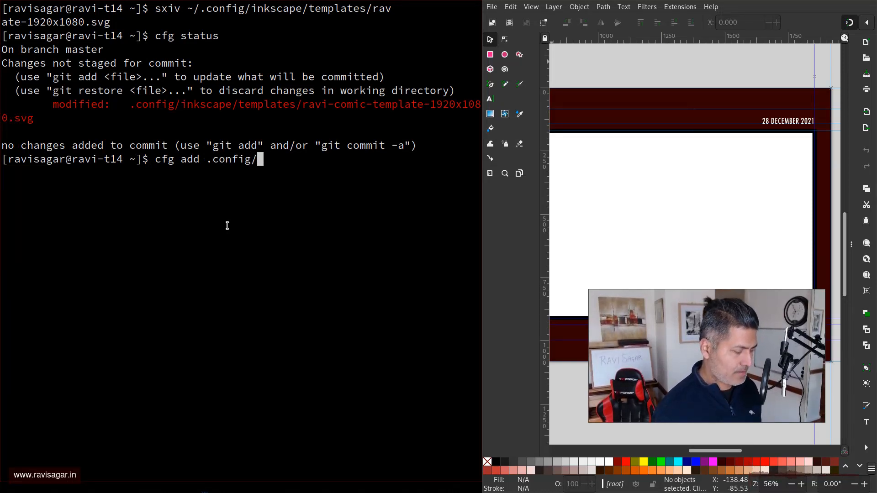
{"action": "type", "text": "ink"}
{"action": "key", "text": "Tab"}
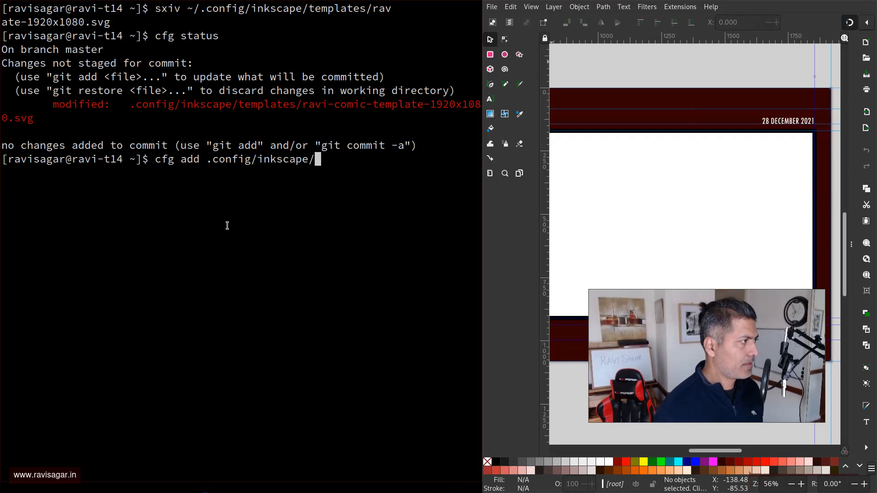
{"action": "type", "text": "t"}
{"action": "key", "text": "Tab"}
{"action": "type", "text": "ra"}
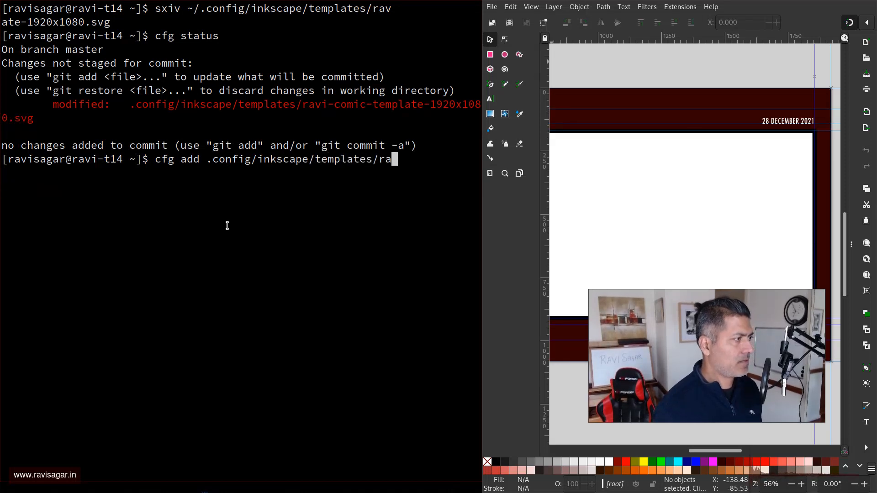
{"action": "key", "text": "Tab"}
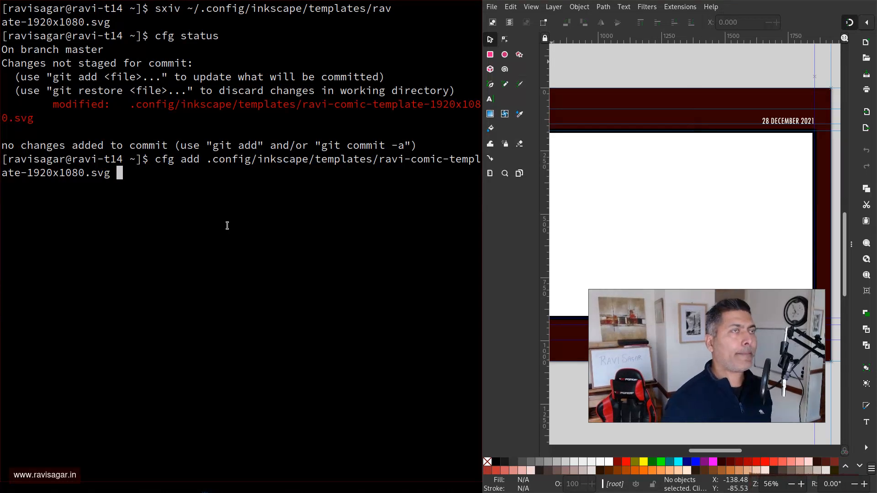
{"action": "key", "text": "Return"}
{"action": "type", "text": "cfg status"}
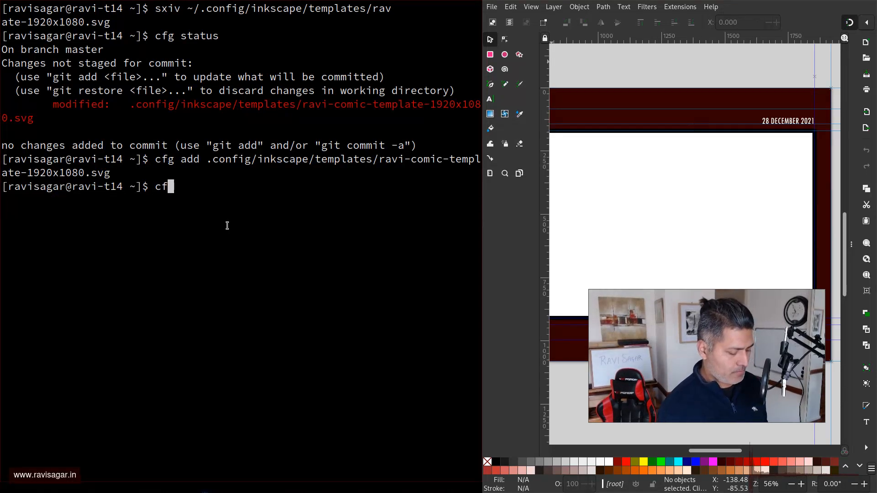
{"action": "key", "text": "Return"}
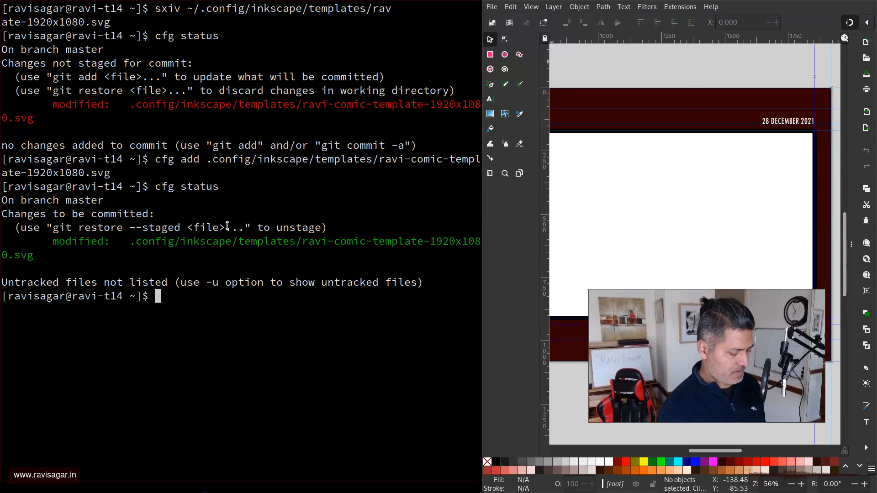
Step: Commit the staged template file with cfg commit, using the message "changes to inkscape template"
{"action": "type", "text": "cfg commit"}
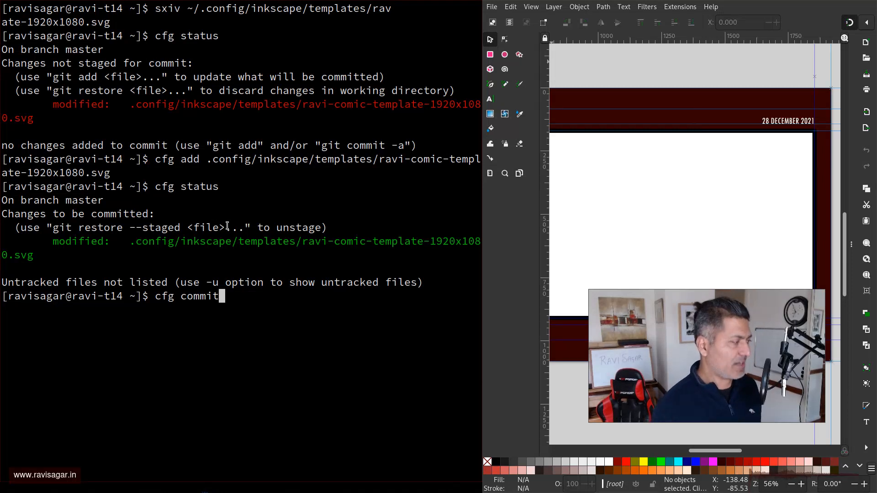
{"action": "type", "text": "-m \"\""}
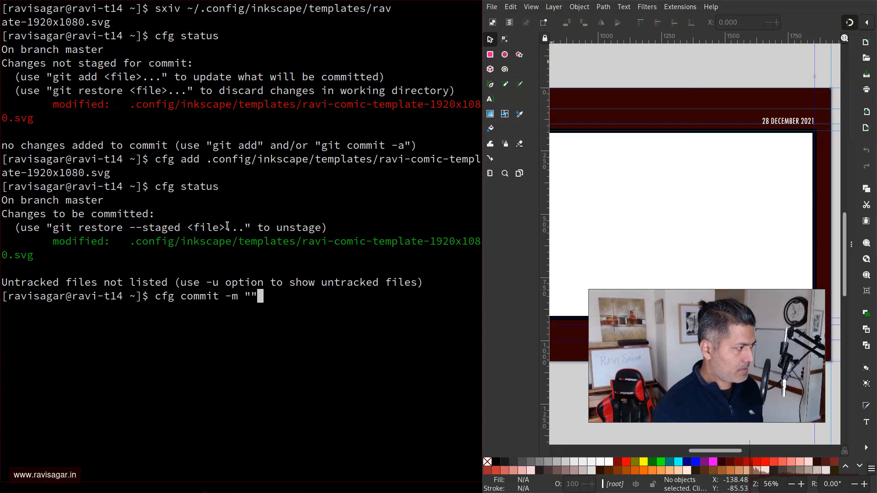
{"action": "key", "text": "Left"}
{"action": "type", "text": "changes to ink"}
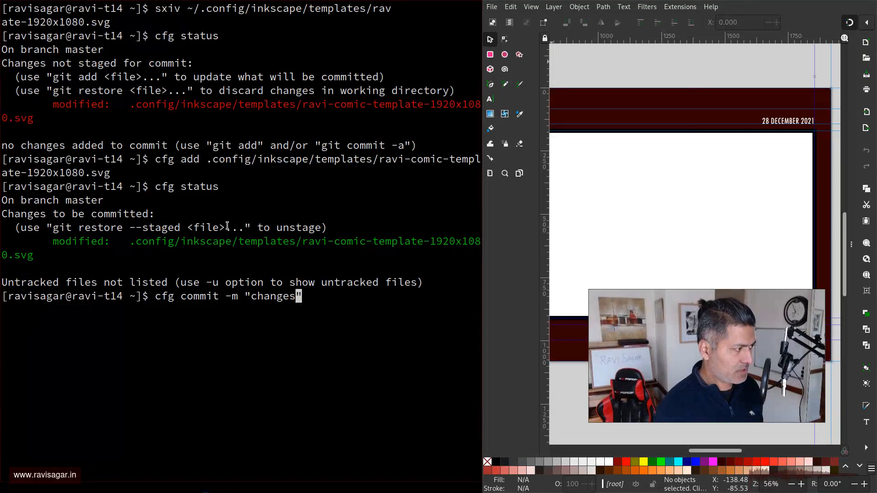
{"action": "type", "text": "scape temp"}
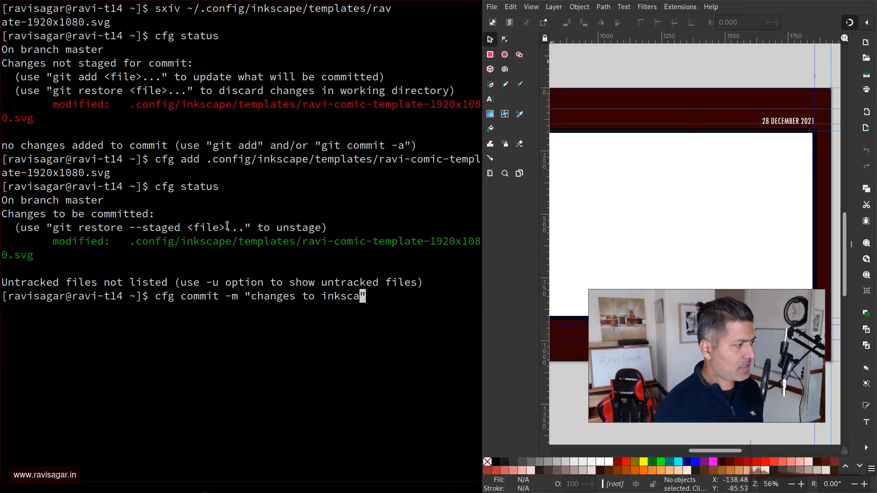
{"action": "type", "text": "late"}
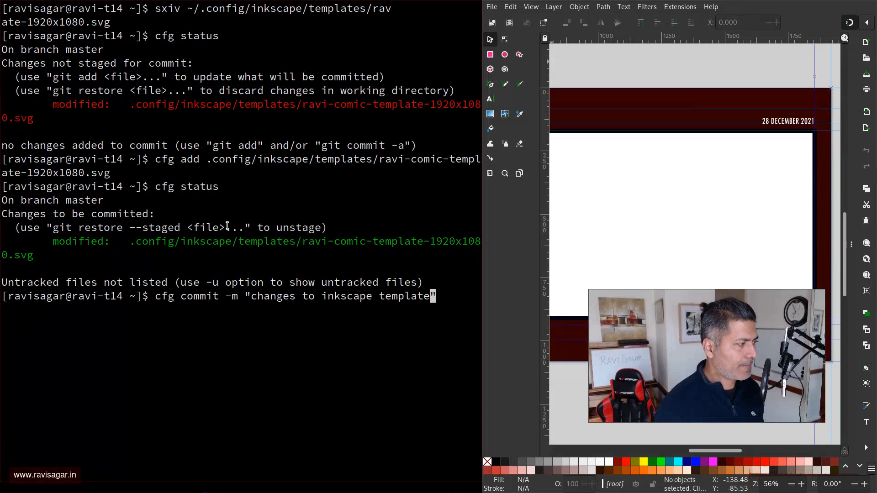
{"action": "key", "text": "Return"}
Step: Upload the commit to the remote repository with cfg push, entering the SSH key passphrase
{"action": "type", "text": "cfg push"}
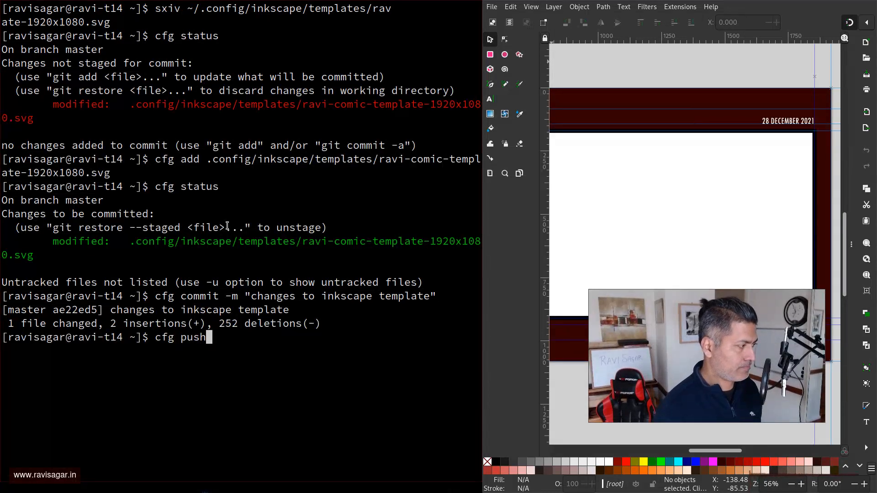
{"action": "key", "text": "Return"}
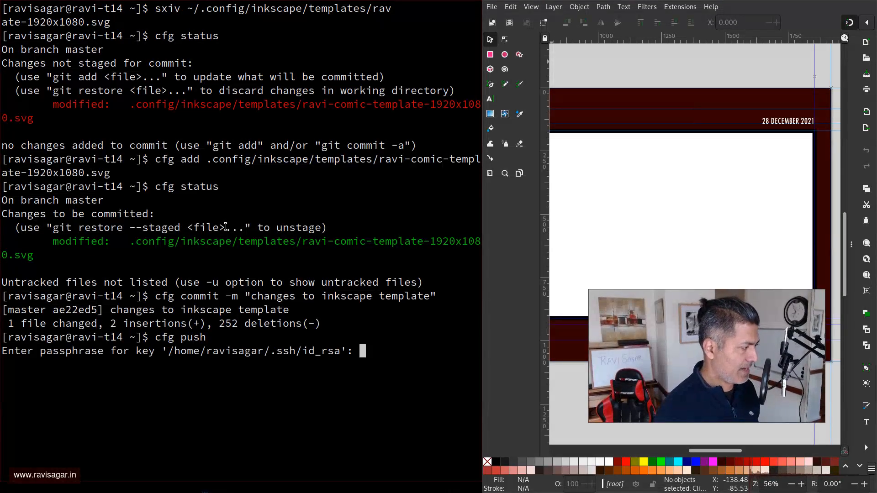
{"action": "key", "text": "Return"}
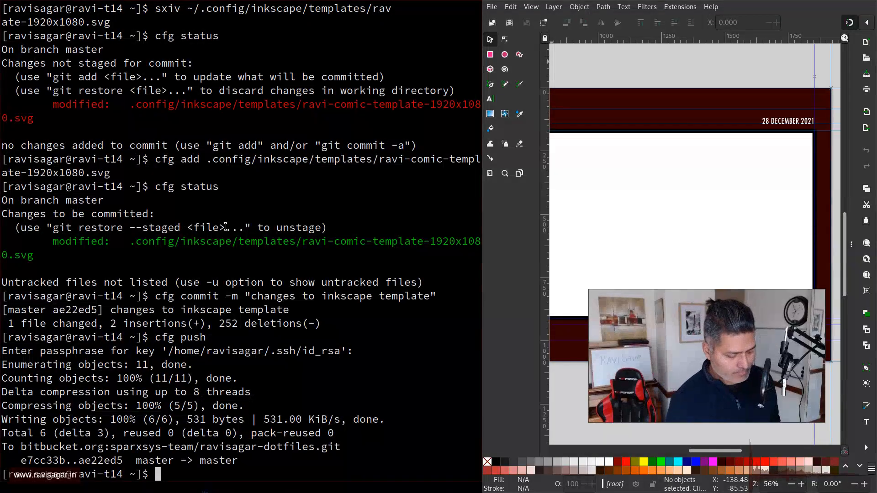
Step: Close the terminal session and move the floating webcam video window off the drawing area
{"action": "key", "text": "ctrl+d"}
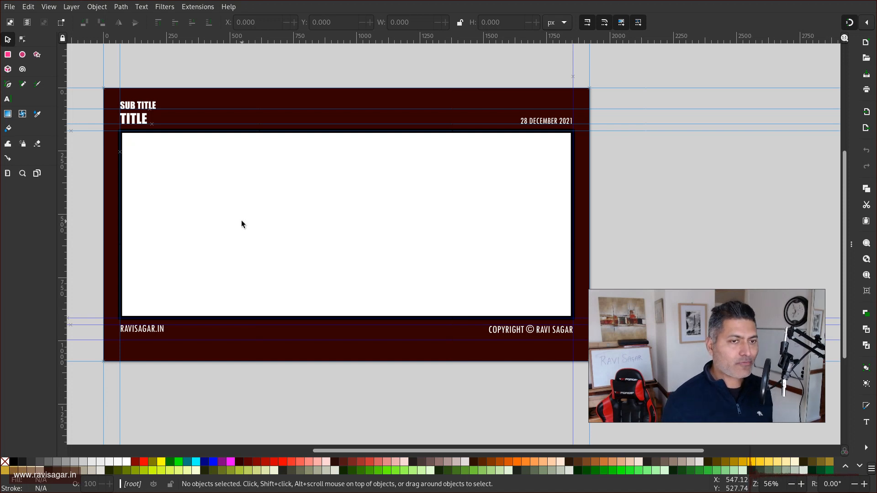
{"action": "key", "text": "alt"}
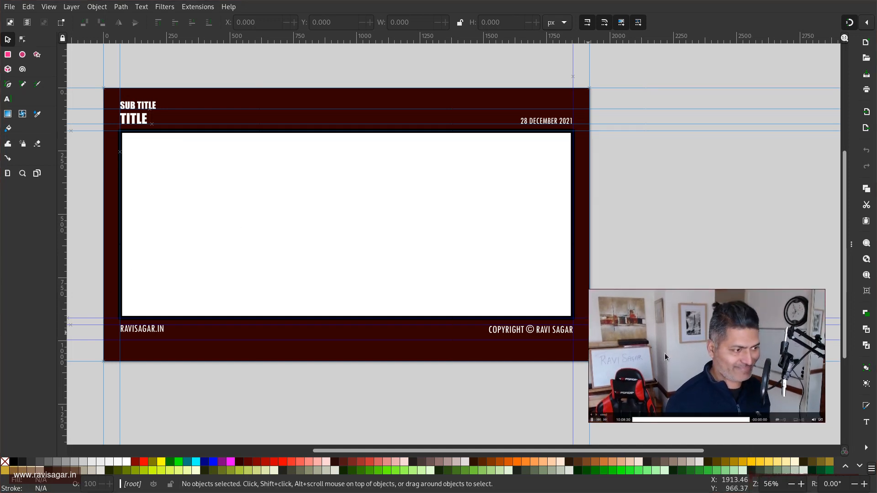
{"action": "left_click_drag", "start_coordinate": [665, 353], "coordinate": [876, 352]}
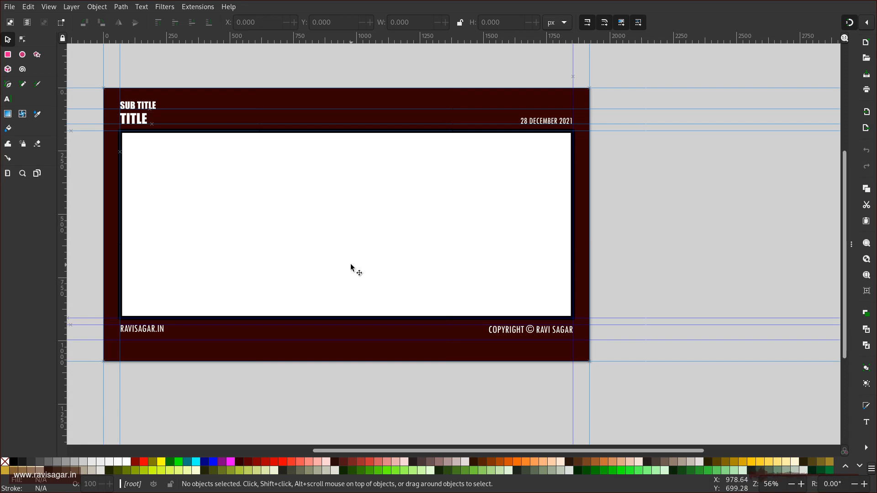